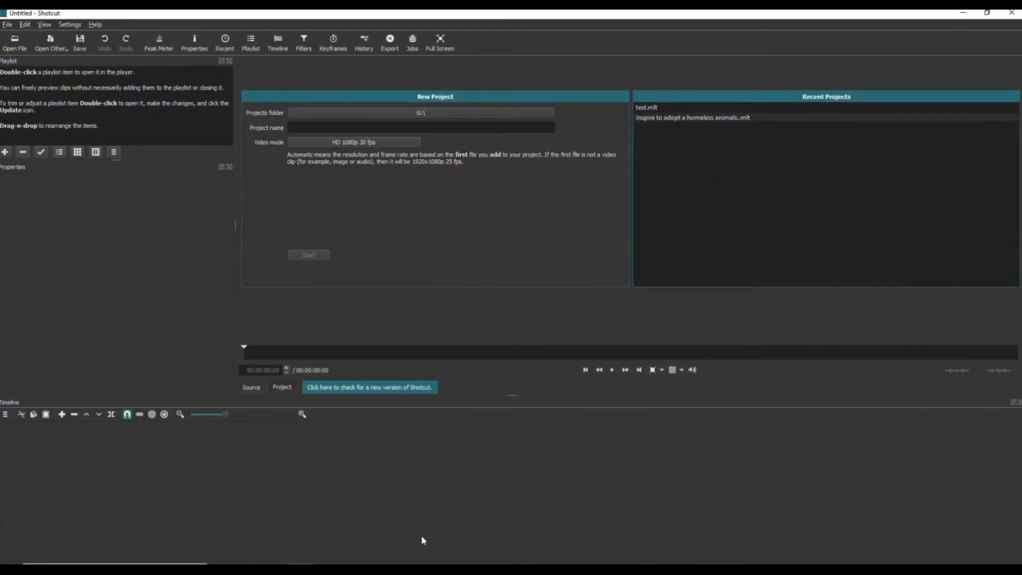
Create a project named "Inspire to adopt a homeless animals" with the video mode HD 1080p 30 fps.
{"action": "left_click", "coordinate": [304, 128]}
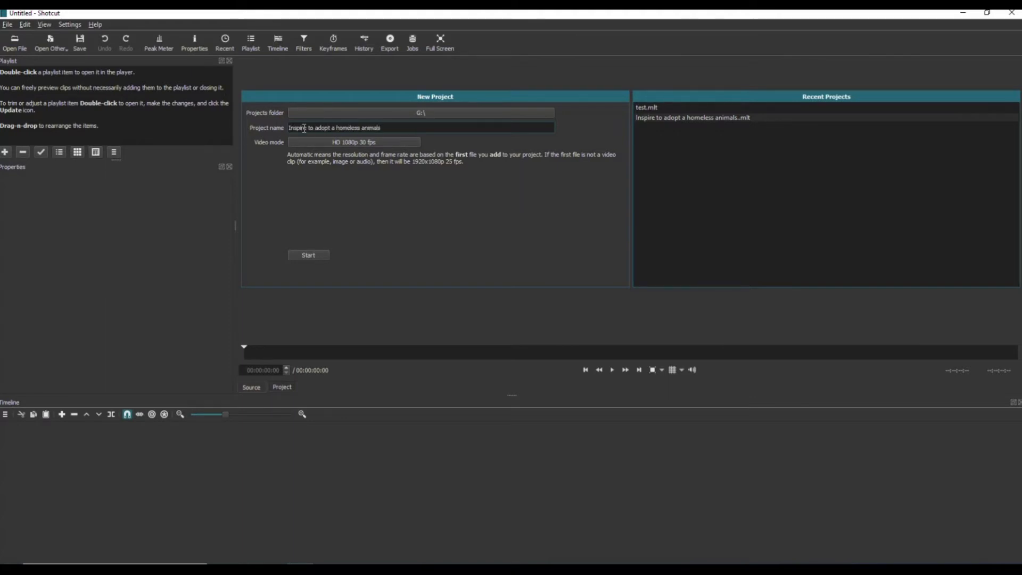
{"action": "left_click", "coordinate": [305, 145]}
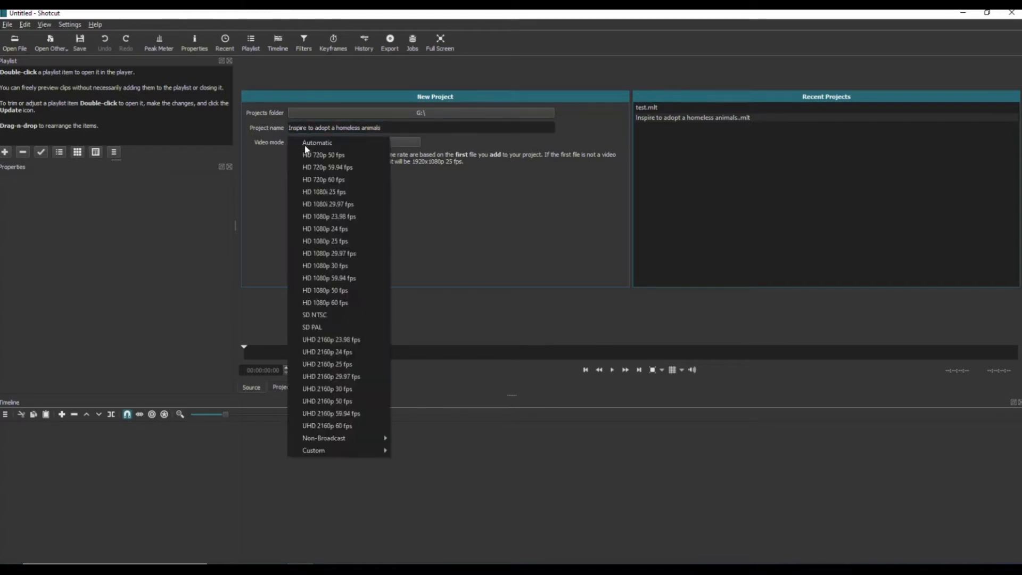
{"action": "left_click", "coordinate": [296, 266]}
{"action": "left_click", "coordinate": [308, 257]}
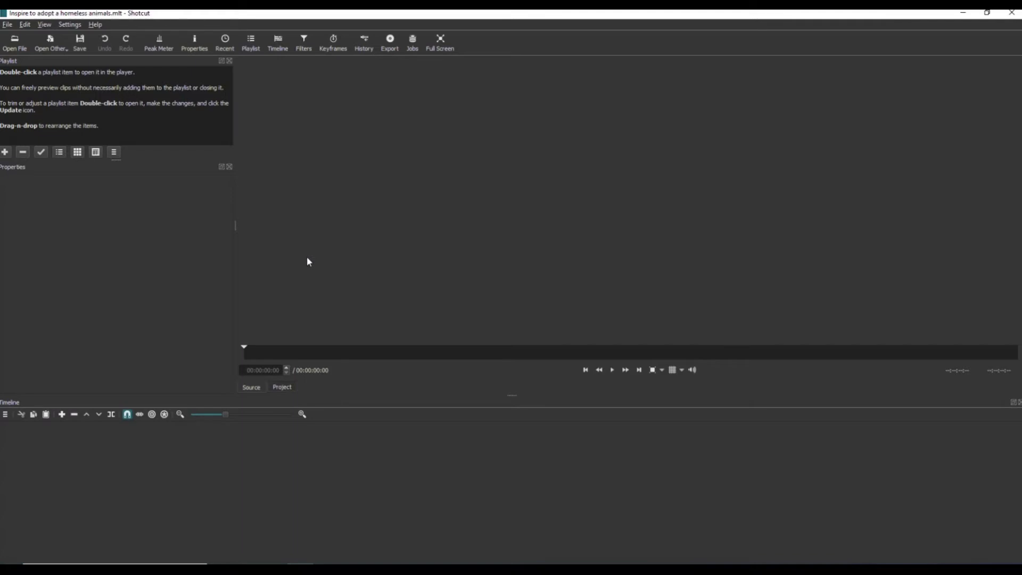
Import the seven numbered video clips, from Lighting to Cat, from the Tutorial folder into the playlist.
{"action": "left_click", "coordinate": [14, 42]}
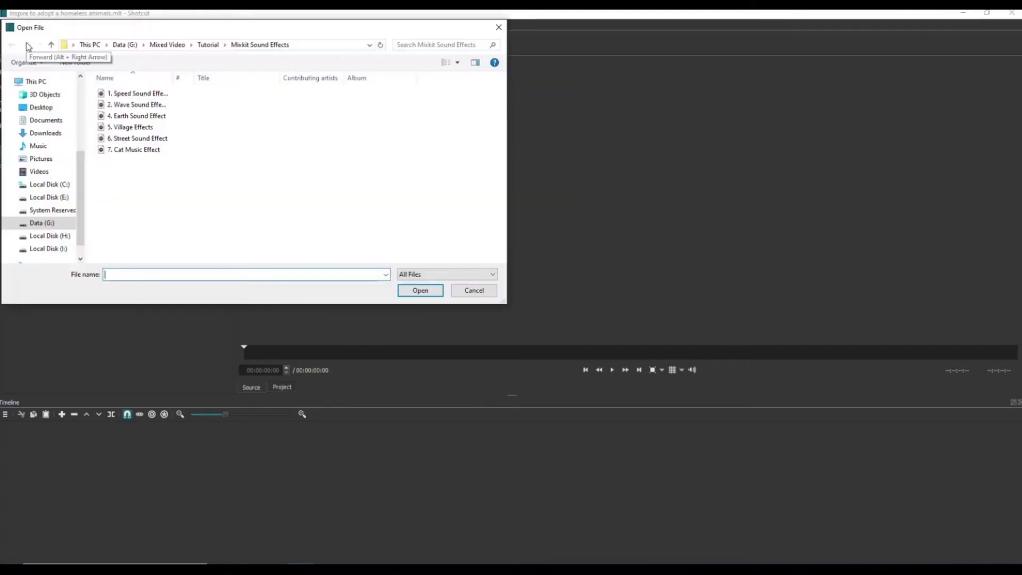
{"action": "left_click", "coordinate": [207, 45]}
{"action": "left_click", "coordinate": [239, 110]}
{"action": "left_click", "coordinate": [187, 202], "text": "shift"}
{"action": "left_click", "coordinate": [420, 290]}
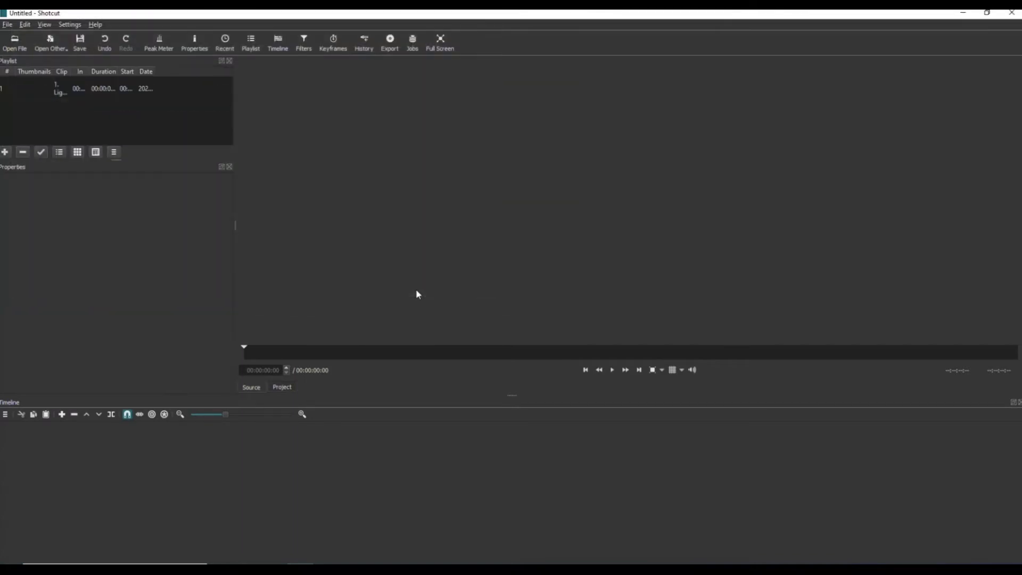
Add a video track and place the seven video clips on it end to end in numbered order.
{"action": "left_click", "coordinate": [6, 414]}
{"action": "left_click", "coordinate": [27, 416]}
{"action": "left_click_drag", "start_coordinate": [38, 89], "coordinate": [145, 463]}
{"action": "left_click_drag", "start_coordinate": [39, 113], "coordinate": [175, 462]}
{"action": "left_click_drag", "start_coordinate": [39, 132], "coordinate": [423, 463]}
{"action": "scroll", "coordinate": [39, 112], "scroll_direction": "down", "scroll_amount": 1}
{"action": "left_click_drag", "start_coordinate": [39, 112], "coordinate": [482, 466]}
{"action": "left_click_drag", "start_coordinate": [39, 136], "coordinate": [582, 458]}
{"action": "scroll", "coordinate": [39, 117], "scroll_direction": "down", "scroll_amount": 1}
{"action": "left_click_drag", "start_coordinate": [39, 112], "coordinate": [722, 466]}
{"action": "left_click_drag", "start_coordinate": [38, 134], "coordinate": [833, 463]}
Add an audio track and import the nine speech recordings, from 1. Far Away to 9. Adopt Homeless Animal.
{"action": "left_click", "coordinate": [5, 414]}
{"action": "left_click", "coordinate": [27, 402]}
{"action": "left_click", "coordinate": [15, 42]}
{"action": "left_click", "coordinate": [137, 96]}
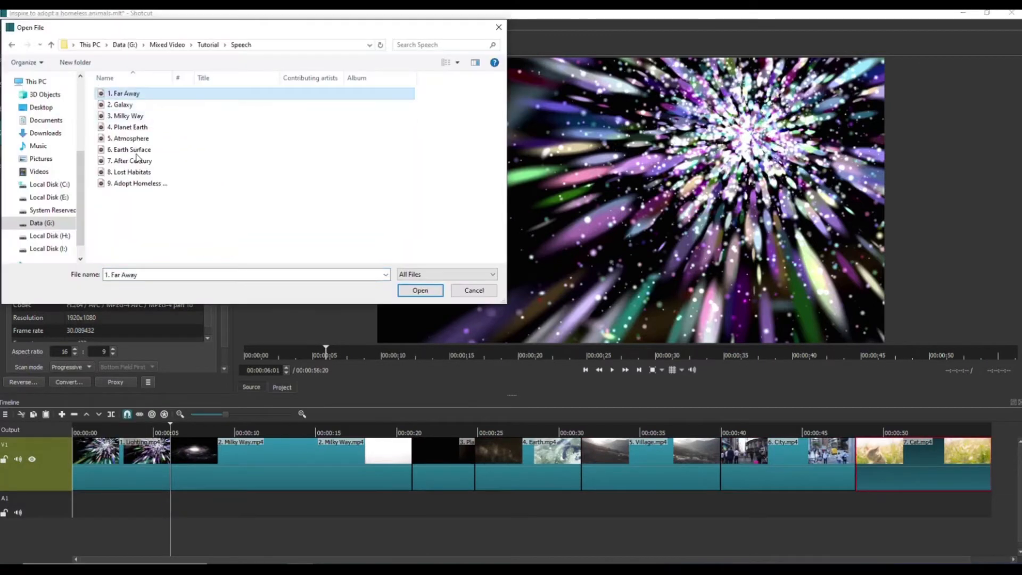
{"action": "left_click", "coordinate": [137, 186], "text": "shift"}
{"action": "left_click", "coordinate": [419, 291]}
Place the speech recordings on audio track A1 in numbered order, with 2. Galaxy starting under the Milky Way clip.
{"action": "scroll", "coordinate": [39, 112], "scroll_direction": "down", "scroll_amount": 1}
{"action": "left_click_drag", "start_coordinate": [39, 112], "coordinate": [74, 510]}
{"action": "left_click_drag", "start_coordinate": [39, 137], "coordinate": [171, 510]}
{"action": "scroll", "coordinate": [38, 113], "scroll_direction": "down", "scroll_amount": 1}
{"action": "left_click_drag", "start_coordinate": [39, 112], "coordinate": [332, 510]}
{"action": "left_click_drag", "start_coordinate": [36, 136], "coordinate": [420, 510]}
{"action": "scroll", "coordinate": [32, 105], "scroll_direction": "down", "scroll_amount": 1}
{"action": "left_click_drag", "start_coordinate": [33, 112], "coordinate": [474, 505]}
{"action": "left_click_drag", "start_coordinate": [34, 136], "coordinate": [554, 504]}
{"action": "scroll", "coordinate": [34, 112], "scroll_direction": "down", "scroll_amount": 1}
{"action": "left_click_drag", "start_coordinate": [35, 112], "coordinate": [677, 505]}
{"action": "left_click_drag", "start_coordinate": [34, 136], "coordinate": [886, 506]}
{"action": "scroll", "coordinate": [35, 112], "scroll_direction": "down", "scroll_amount": 1}
Add a second audio track and import all six sound effects from the Mixkit Sound Effects folder.
{"action": "left_click", "coordinate": [5, 414]}
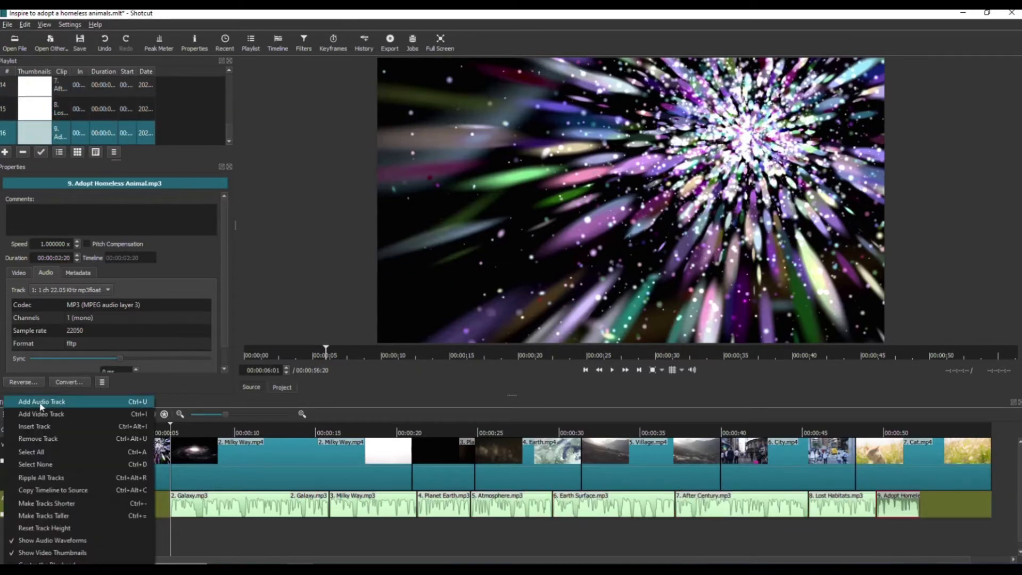
{"action": "left_click", "coordinate": [27, 402]}
{"action": "left_click", "coordinate": [15, 42]}
{"action": "left_click", "coordinate": [206, 46]}
{"action": "double_click", "coordinate": [120, 103]}
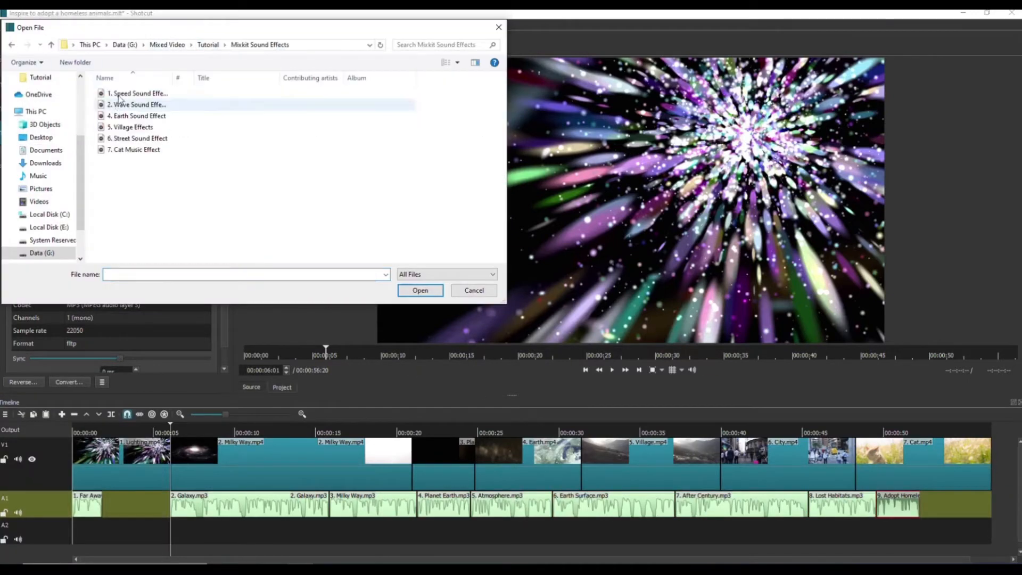
{"action": "left_click", "coordinate": [119, 94]}
{"action": "left_click", "coordinate": [132, 150], "text": "shift"}
{"action": "left_click", "coordinate": [408, 291]}
Place the sound effects in order on audio track A2 beneath their matching video clips.
{"action": "scroll", "coordinate": [143, 105], "scroll_direction": "down", "scroll_amount": 1}
{"action": "left_click_drag", "start_coordinate": [45, 89], "coordinate": [90, 542]}
{"action": "left_click_drag", "start_coordinate": [34, 112], "coordinate": [172, 540]}
{"action": "left_click_drag", "start_coordinate": [33, 133], "coordinate": [455, 533]}
{"action": "scroll", "coordinate": [84, 108], "scroll_direction": "down", "scroll_amount": 1}
{"action": "left_click_drag", "start_coordinate": [37, 112], "coordinate": [681, 533]}
{"action": "scroll", "coordinate": [37, 113], "scroll_direction": "down", "scroll_amount": 1}
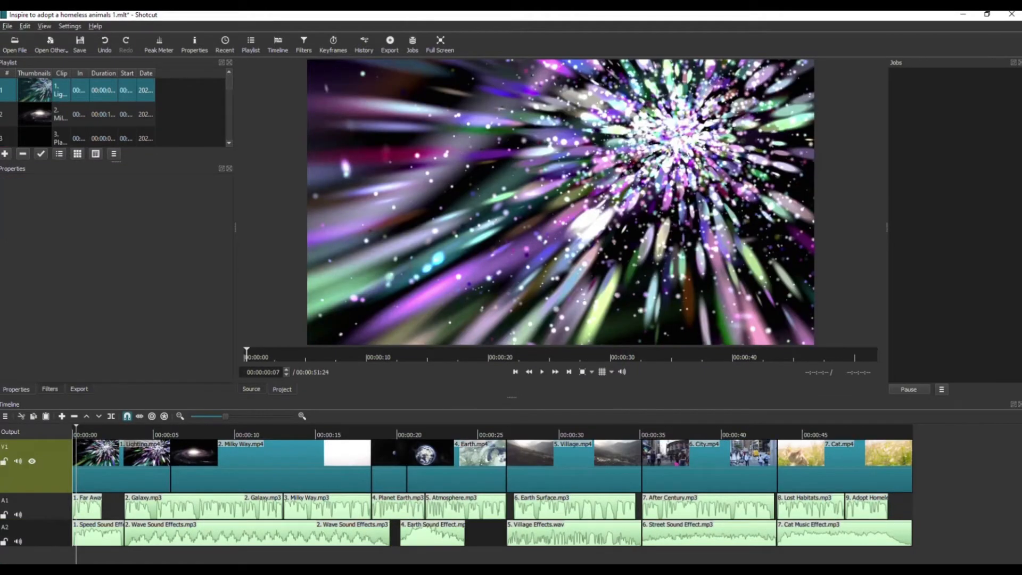
Split the Lighting clip at 00:00:03:06, where the Speed sound effect ends, and delete its second part without closing the gap.
{"action": "left_click", "coordinate": [112, 479]}
{"action": "left_click_drag", "start_coordinate": [80, 434], "coordinate": [124, 426]}
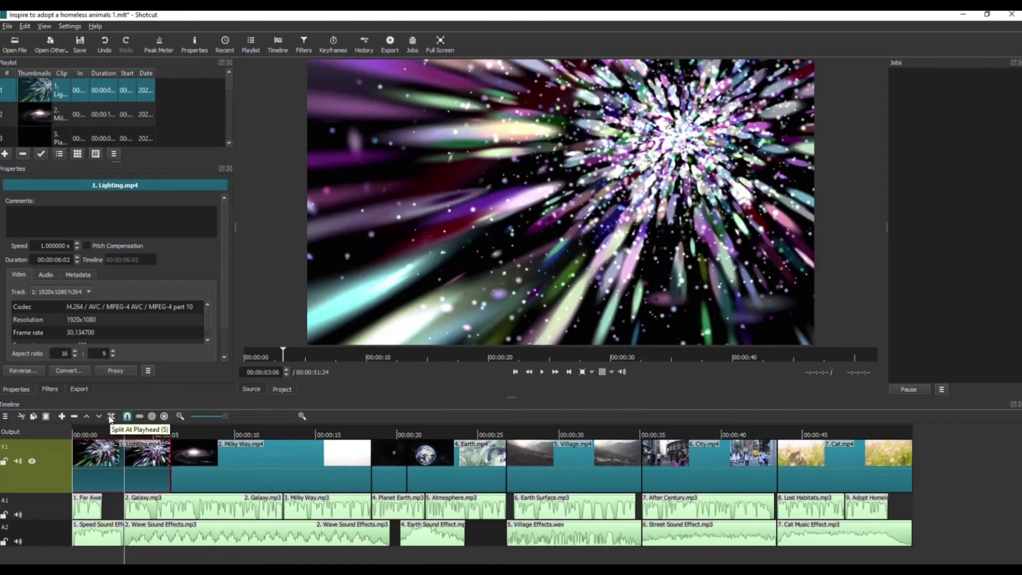
{"action": "left_click", "coordinate": [110, 417]}
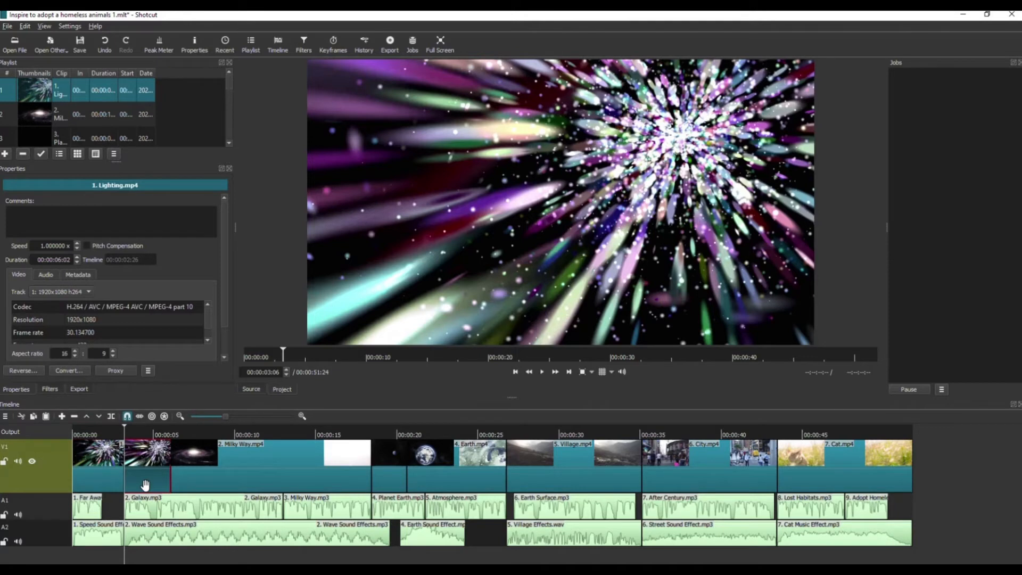
{"action": "key", "text": "Delete"}
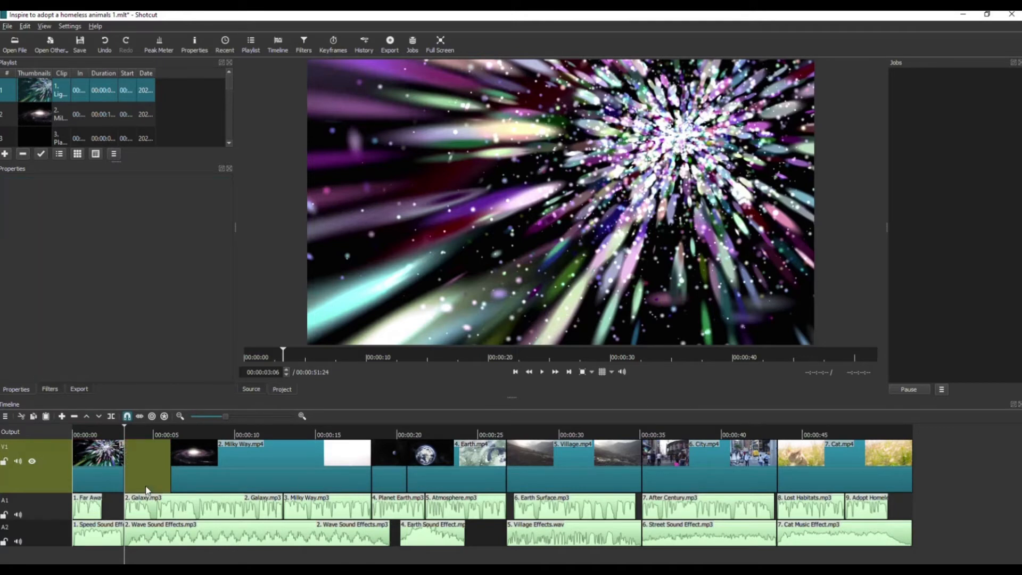
Slow the Milky Way clip to 0.9x speed and fit it between the Lighting and Planet clips without gaps.
{"action": "left_click", "coordinate": [200, 484]}
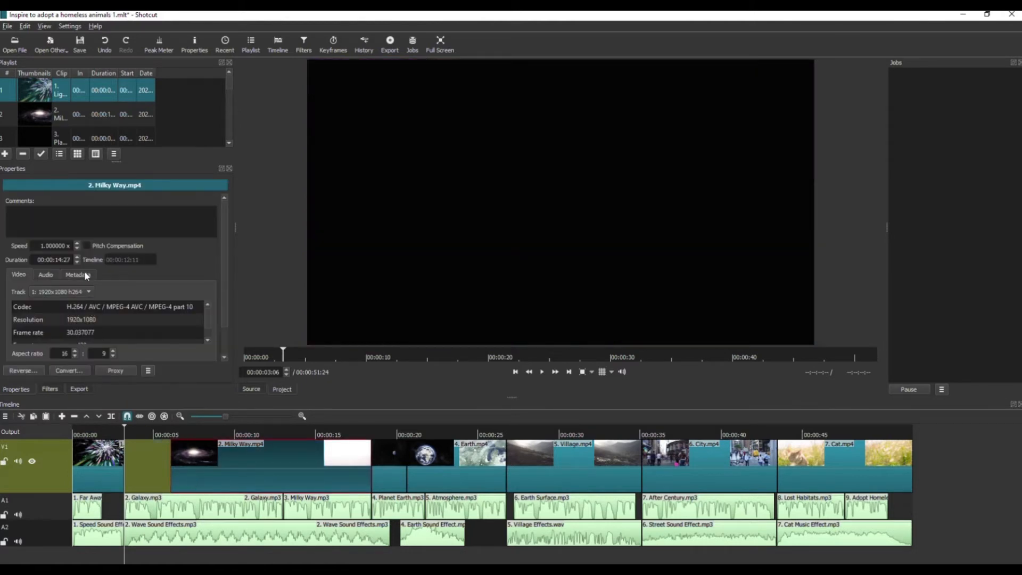
{"action": "left_click", "coordinate": [76, 249]}
{"action": "left_click", "coordinate": [76, 374]}
{"action": "left_click_drag", "start_coordinate": [238, 477], "coordinate": [185, 474]}
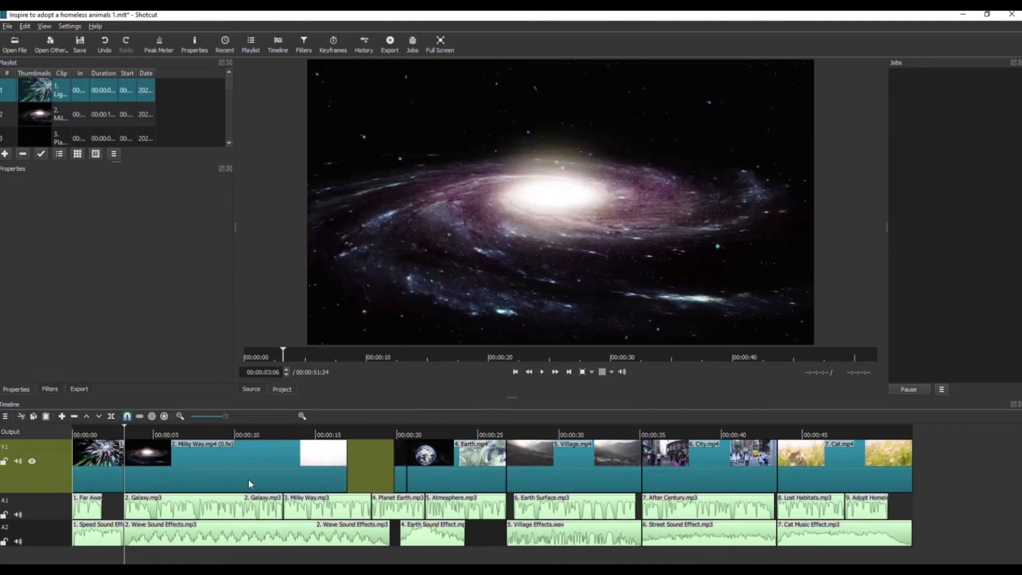
{"action": "left_click", "coordinate": [384, 482]}
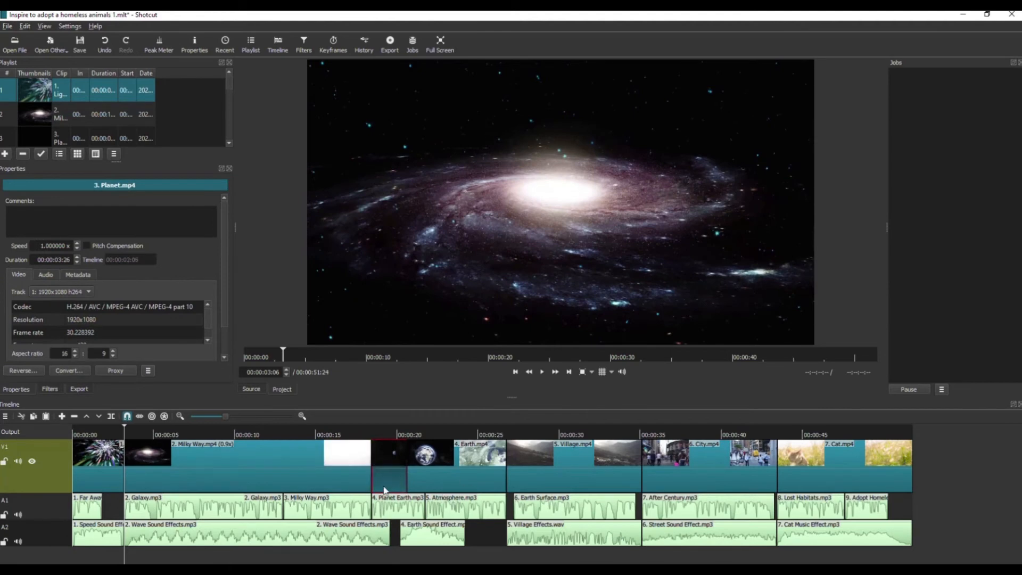
Apply the Fade In Video filter to the Milky Way clip and play the timeline from the start.
{"action": "left_click", "coordinate": [236, 488]}
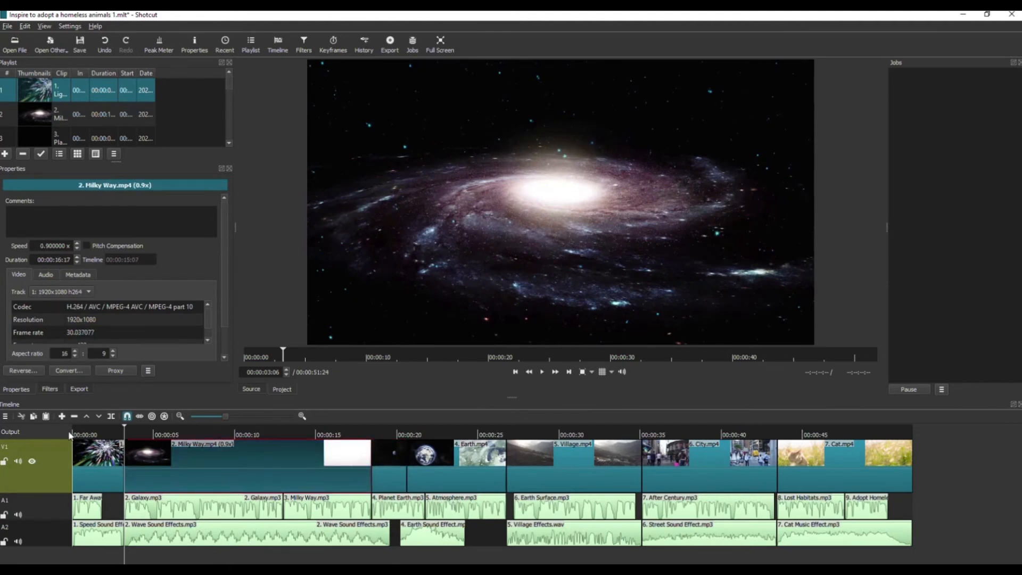
{"action": "left_click", "coordinate": [50, 390]}
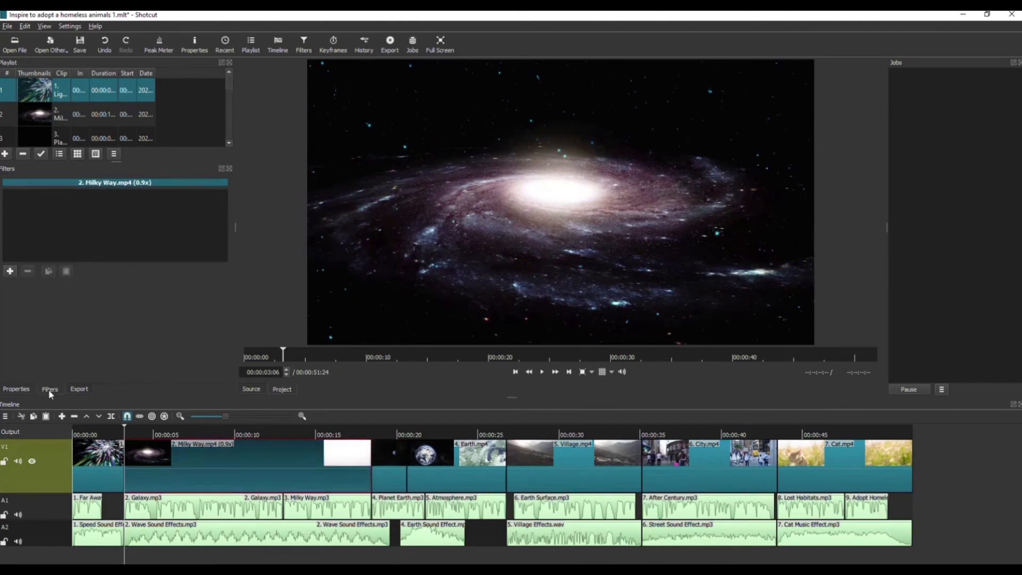
{"action": "left_click", "coordinate": [9, 271]}
{"action": "scroll", "coordinate": [74, 272], "scroll_direction": "down", "scroll_amount": 7}
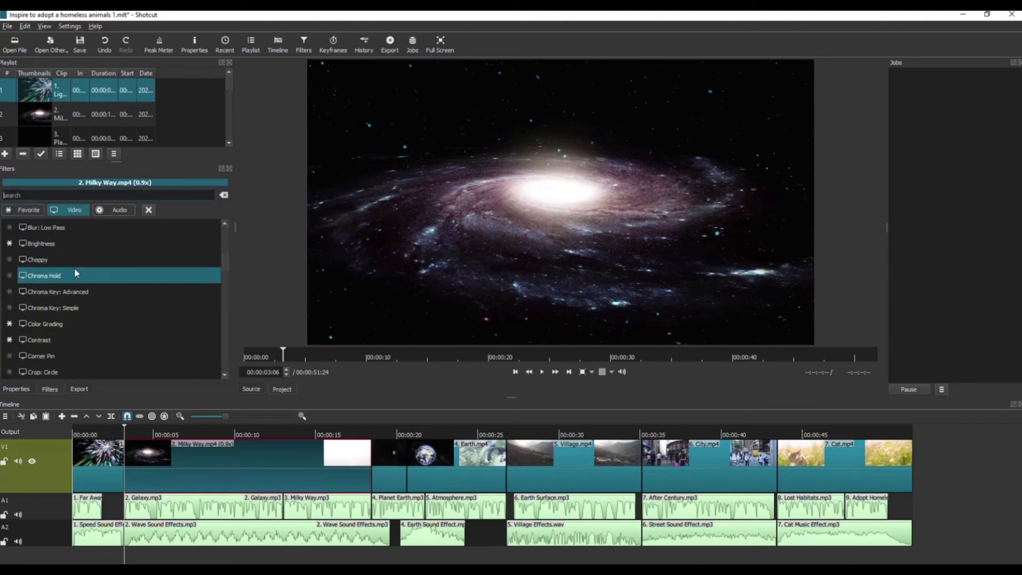
{"action": "left_click", "coordinate": [61, 307]}
{"action": "left_click_drag", "start_coordinate": [124, 425], "coordinate": [74, 425]}
{"action": "left_click", "coordinate": [543, 371]}
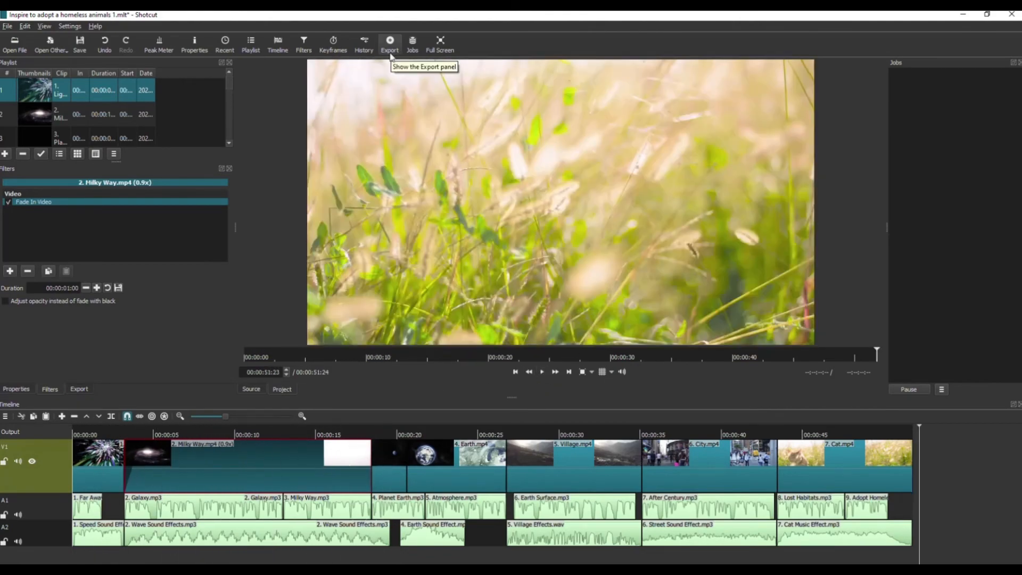
Export the timeline as an mp4 file named "Inspire to adopt a homeless animals 2" on drive G.
{"action": "left_click", "coordinate": [390, 53]}
{"action": "left_click", "coordinate": [118, 377]}
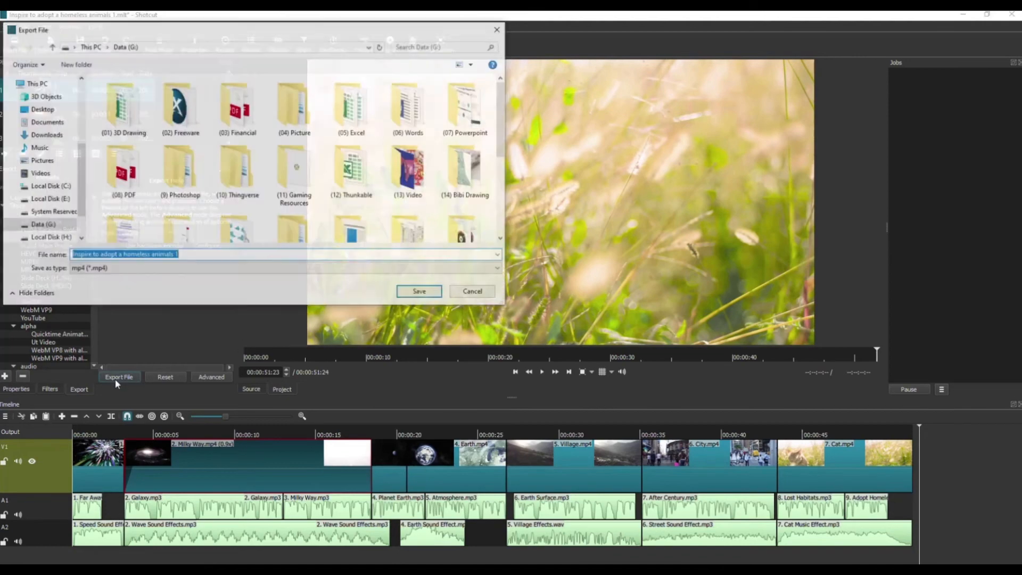
{"action": "left_click", "coordinate": [185, 253]}
{"action": "key", "text": "BackSpace"}
{"action": "type", "text": "2"}
{"action": "left_click", "coordinate": [419, 292]}
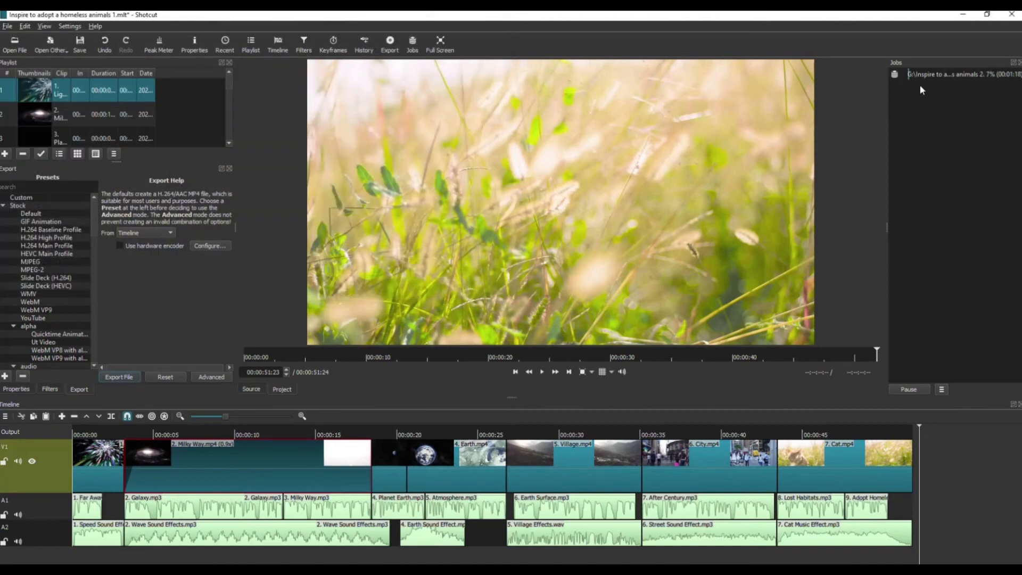